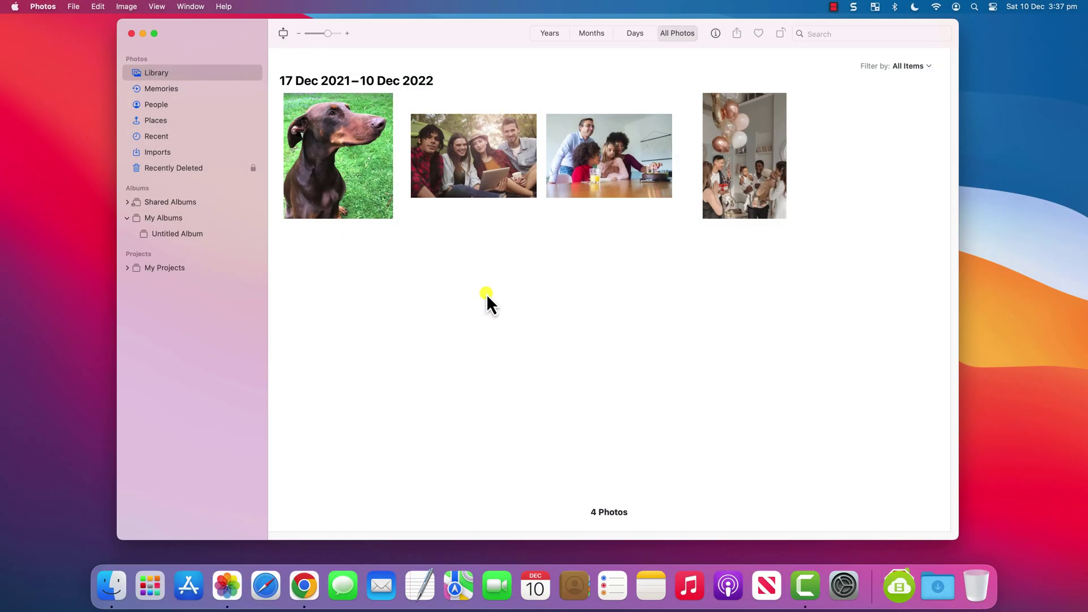
# Step: AirDrop the laptop group photo and the family-at-the-table photo to the nearby iPhone
pyautogui.moveTo(486, 295); pyautogui.dragTo(611, 99)
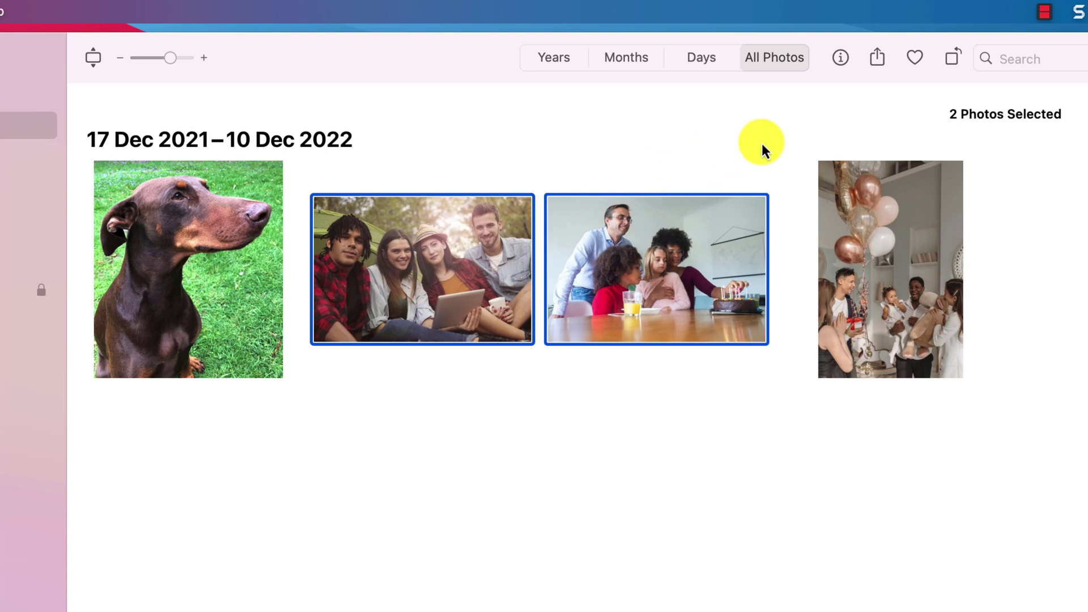
pyautogui.click(876, 59)
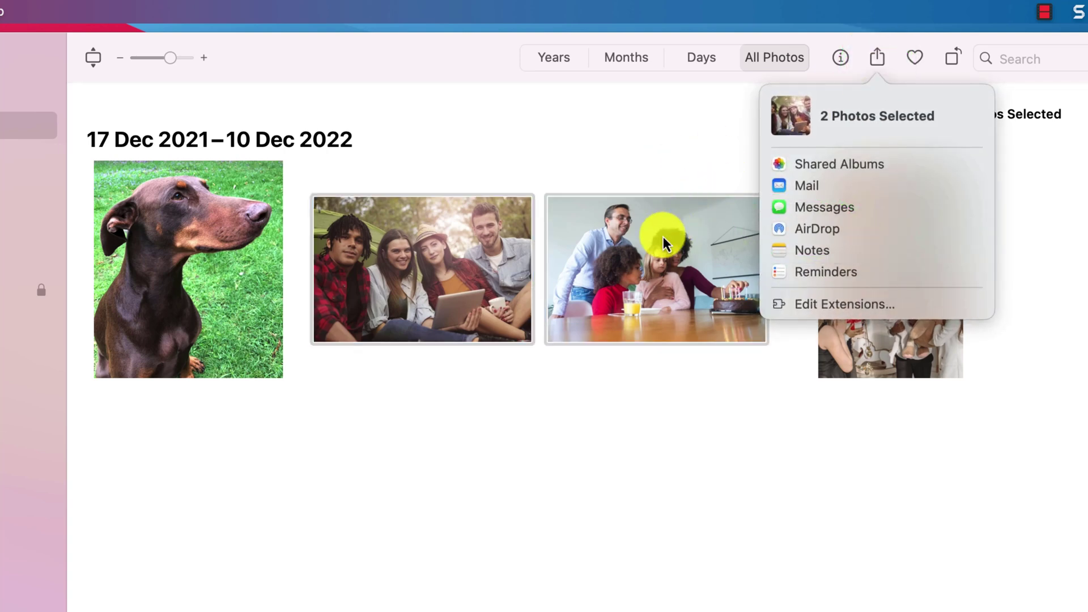
pyautogui.rightClick(630, 278)
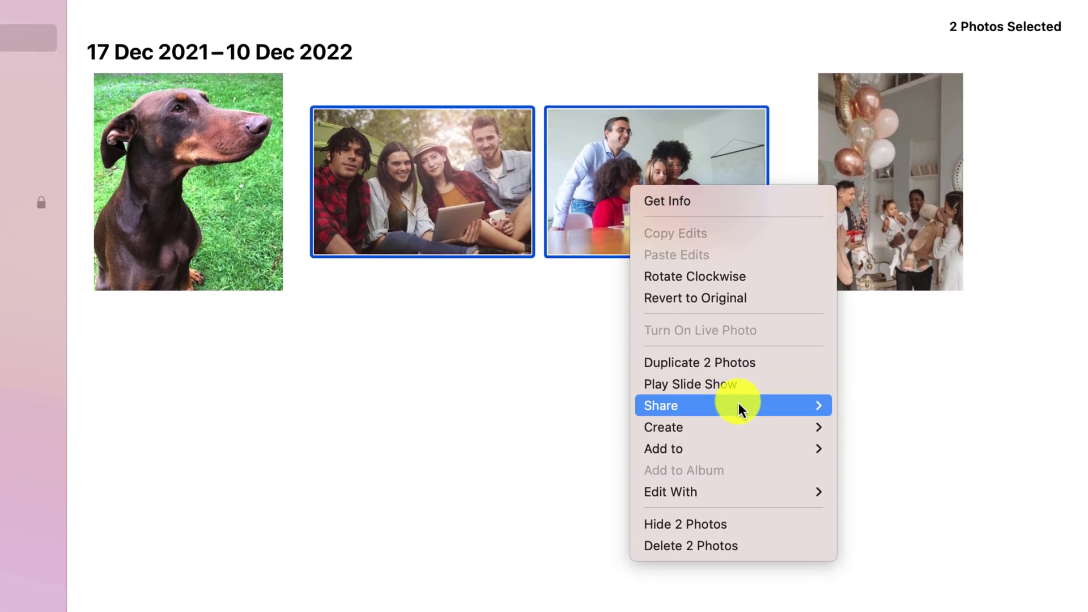
pyautogui.moveTo(739, 490)
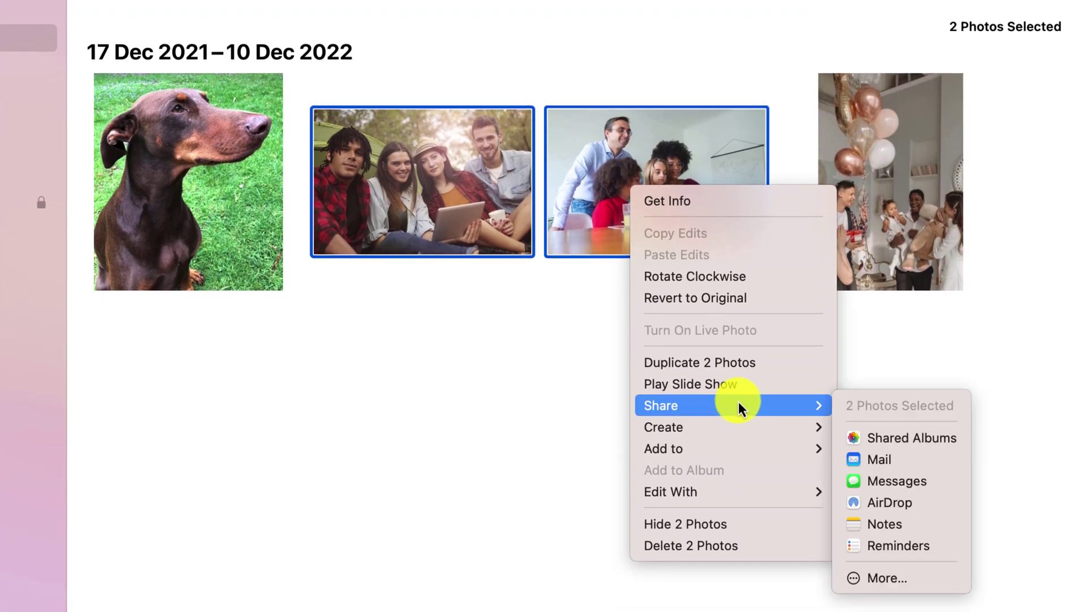
pyautogui.click(890, 503)
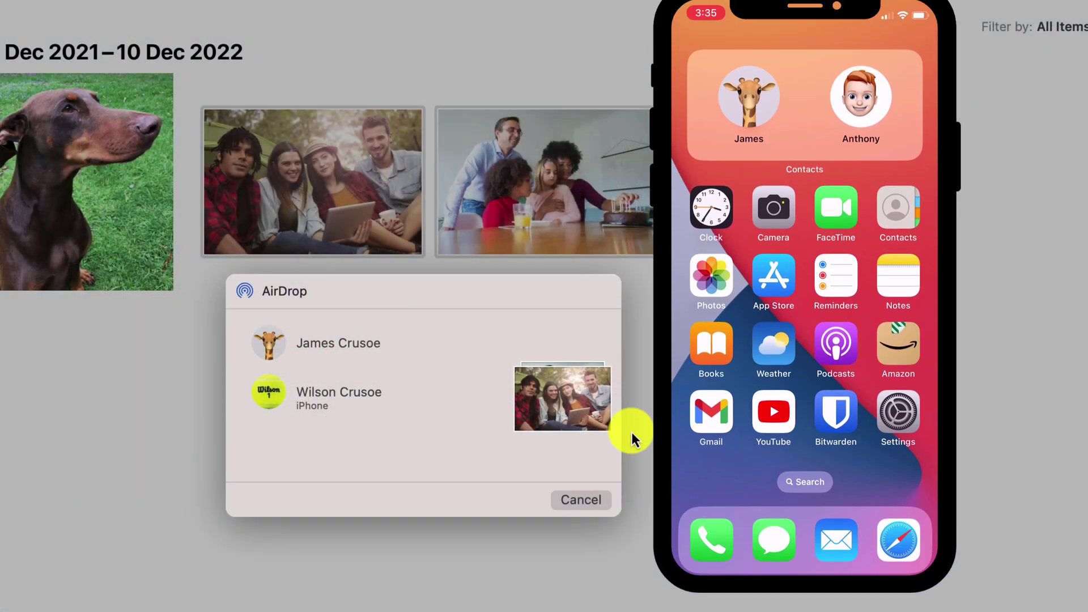
pyautogui.click(349, 397)
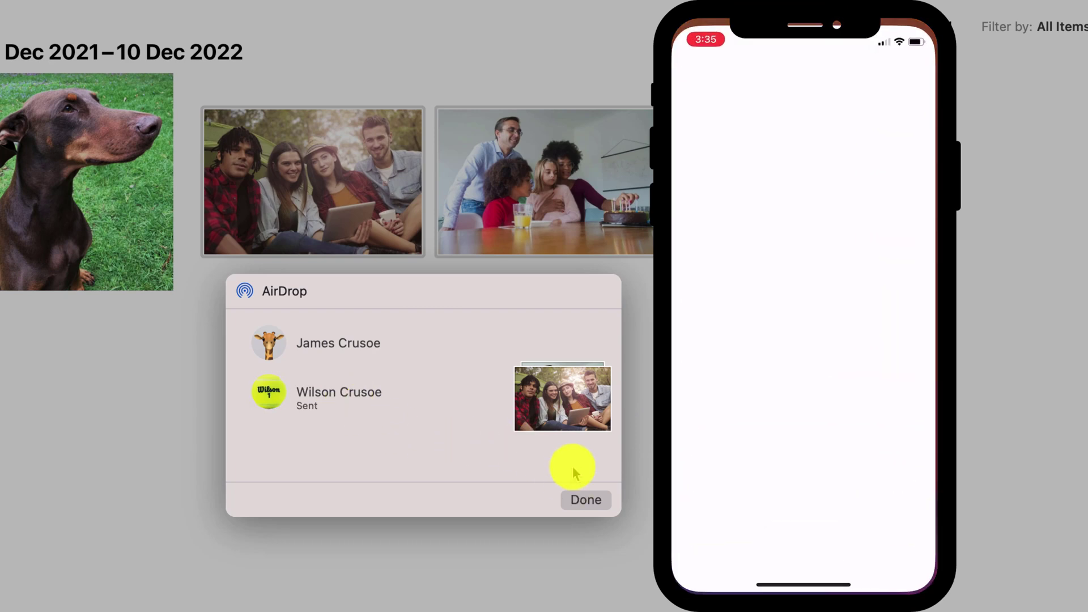
pyautogui.click(586, 500)
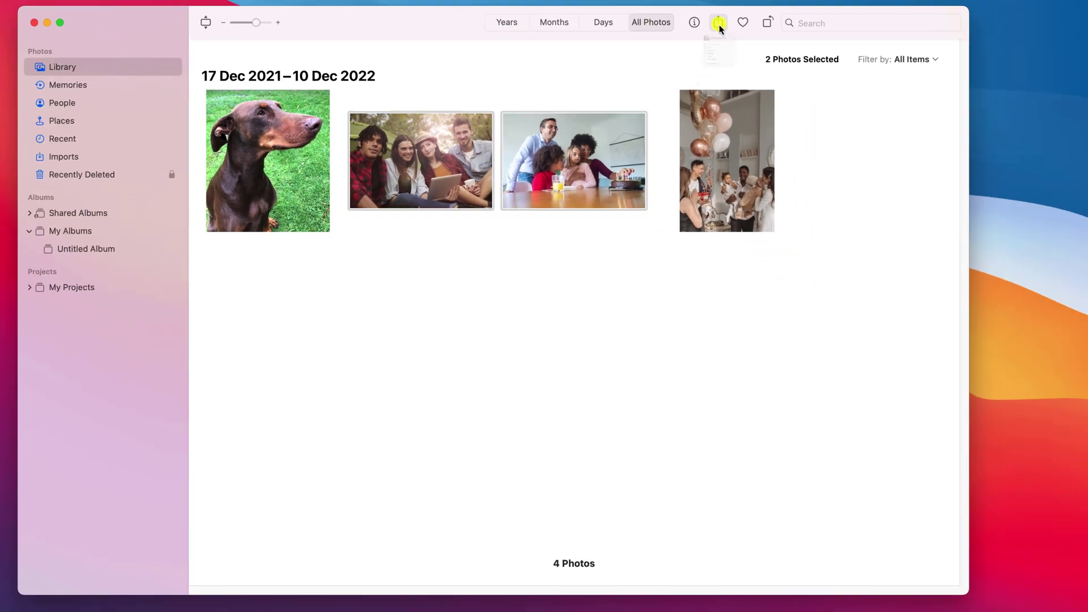
# Step: AirDrop the same two photos to the other contact's device
pyautogui.click(718, 23)
pyautogui.click(711, 134)
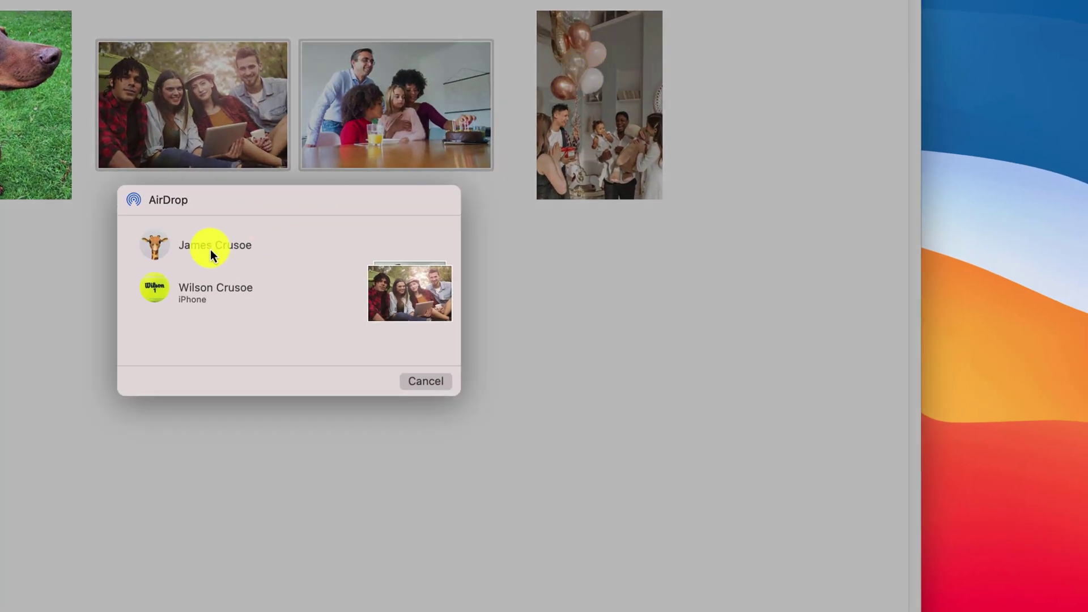
pyautogui.click(209, 249)
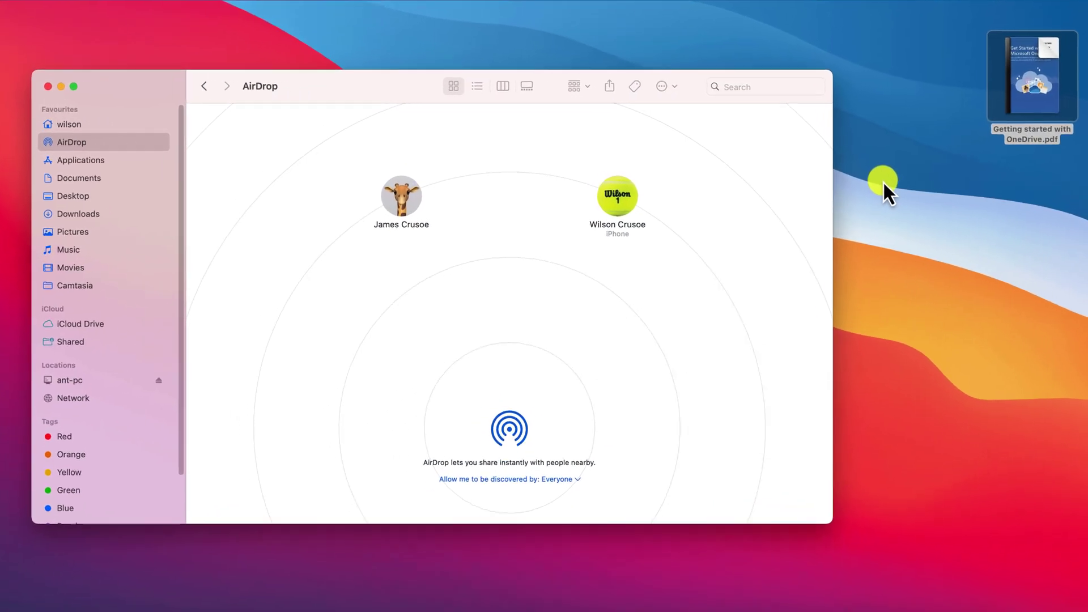
# Step: Drag Getting started with OneDrive.pdf from the desktop onto the iPhone in Finder's AirDrop window
pyautogui.moveTo(1036, 93); pyautogui.dragTo(618, 215)
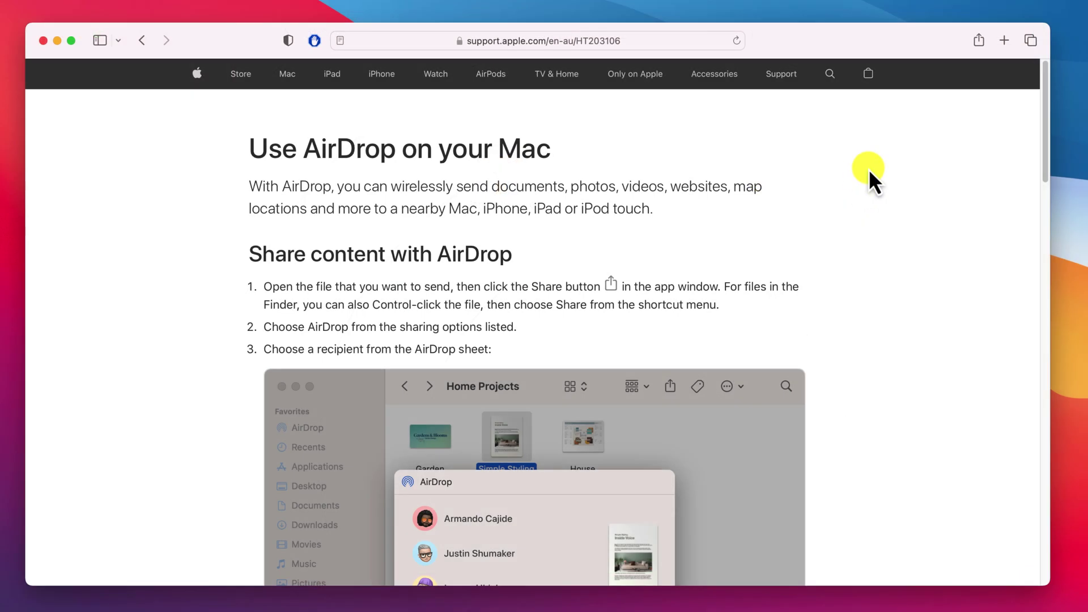
# Step: Send the 'Use AirDrop on your Mac' page from Safari to the nearby iPhone via AirDrop
pyautogui.click(977, 43)
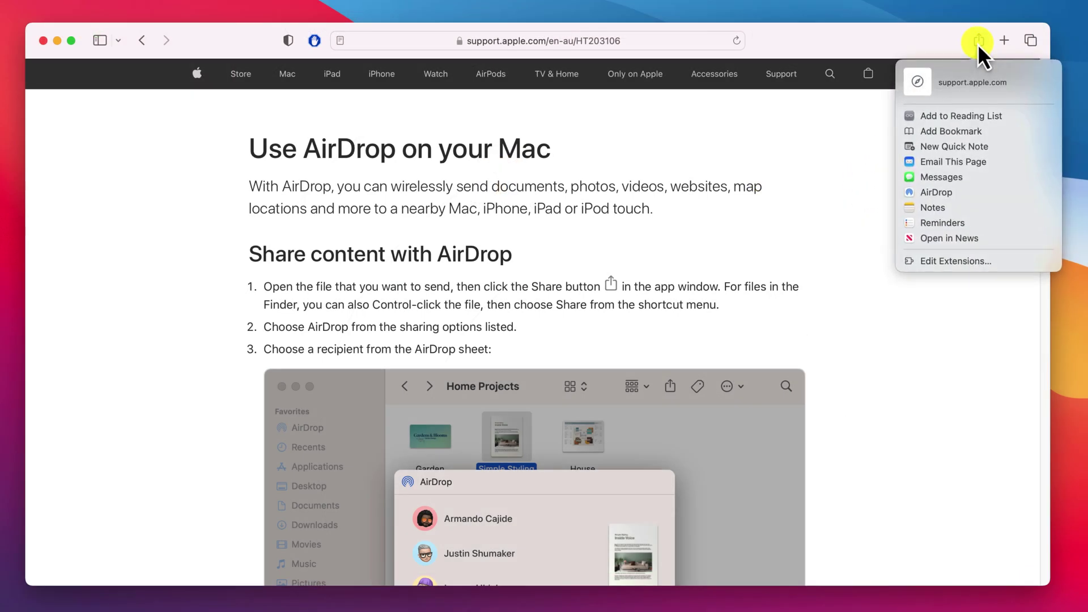
pyautogui.click(941, 192)
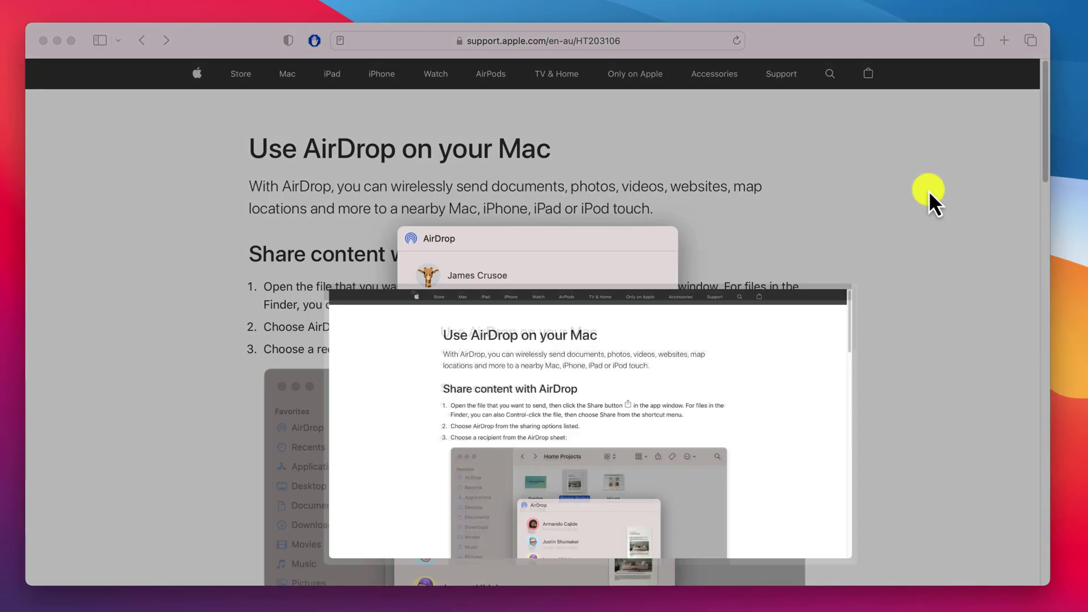
pyautogui.click(485, 305)
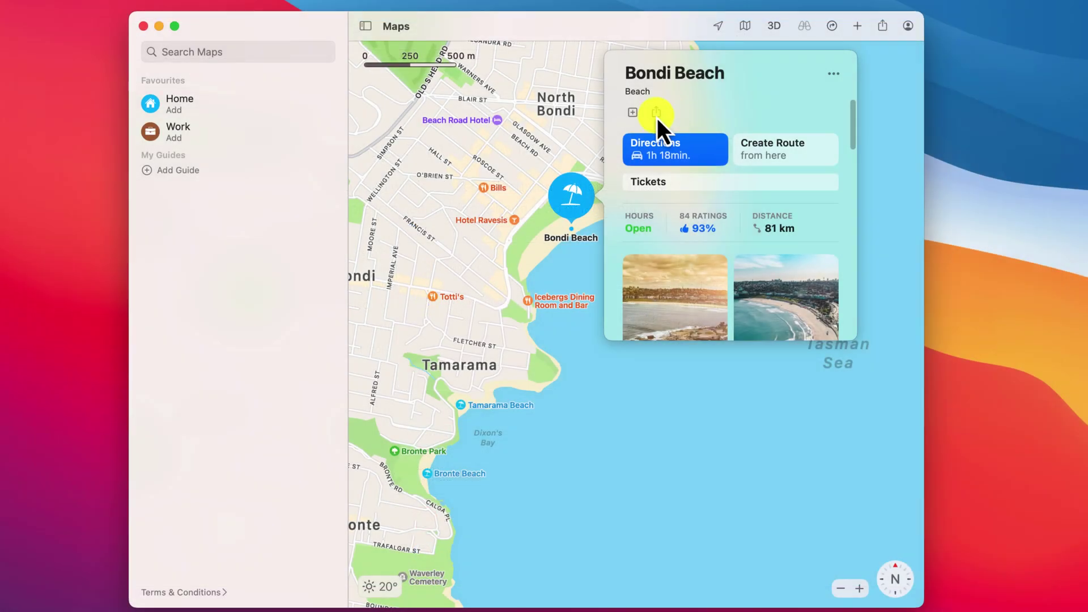
# Step: AirDrop the Bondi Beach place card from Maps to the nearby iPhone
pyautogui.click(658, 113)
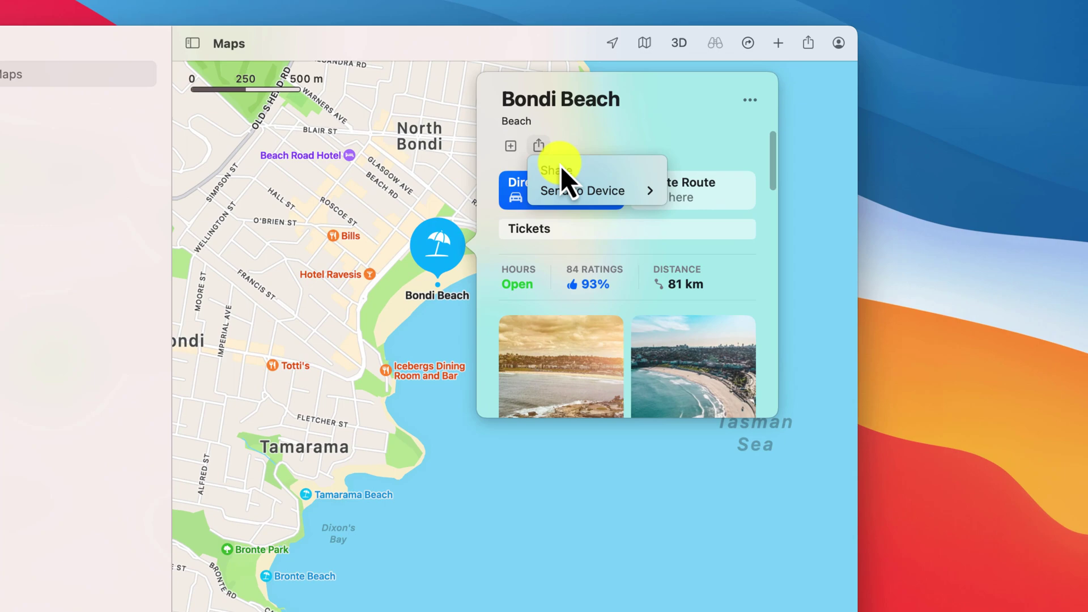
pyautogui.click(561, 169)
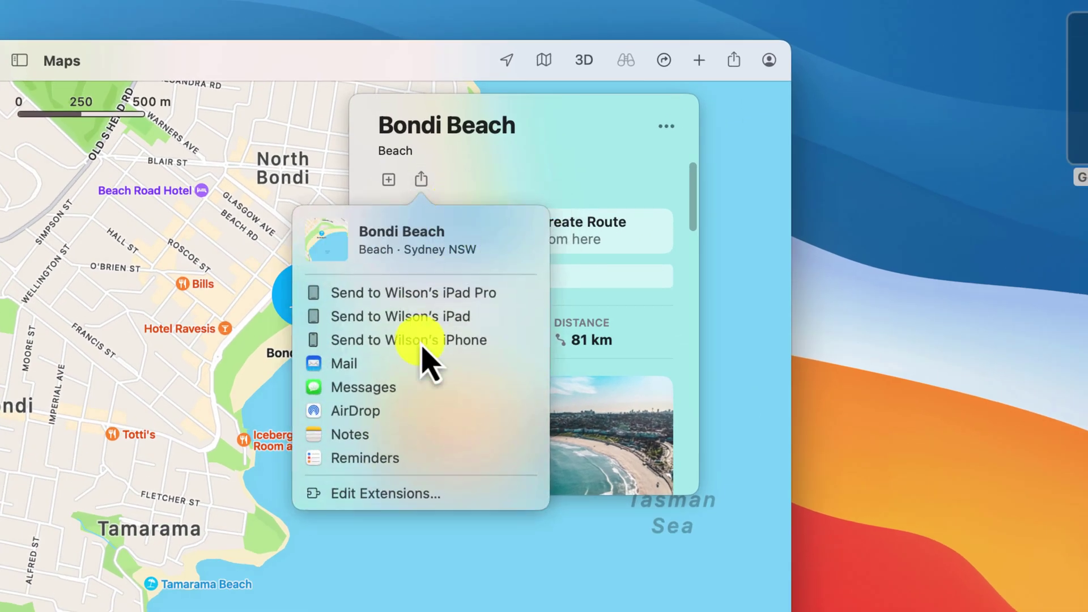
pyautogui.click(383, 414)
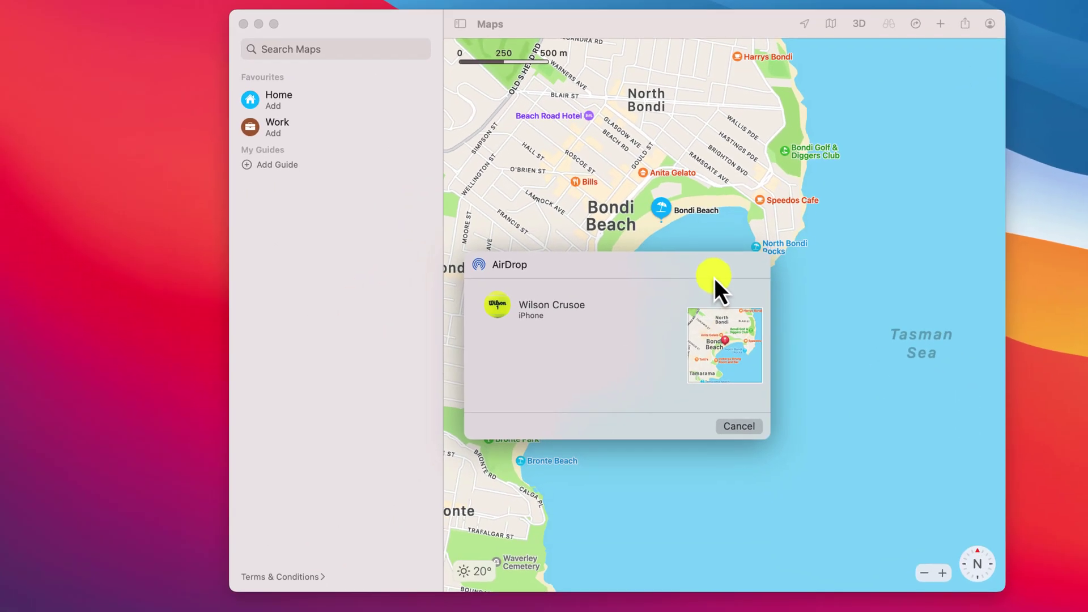
pyautogui.click(541, 312)
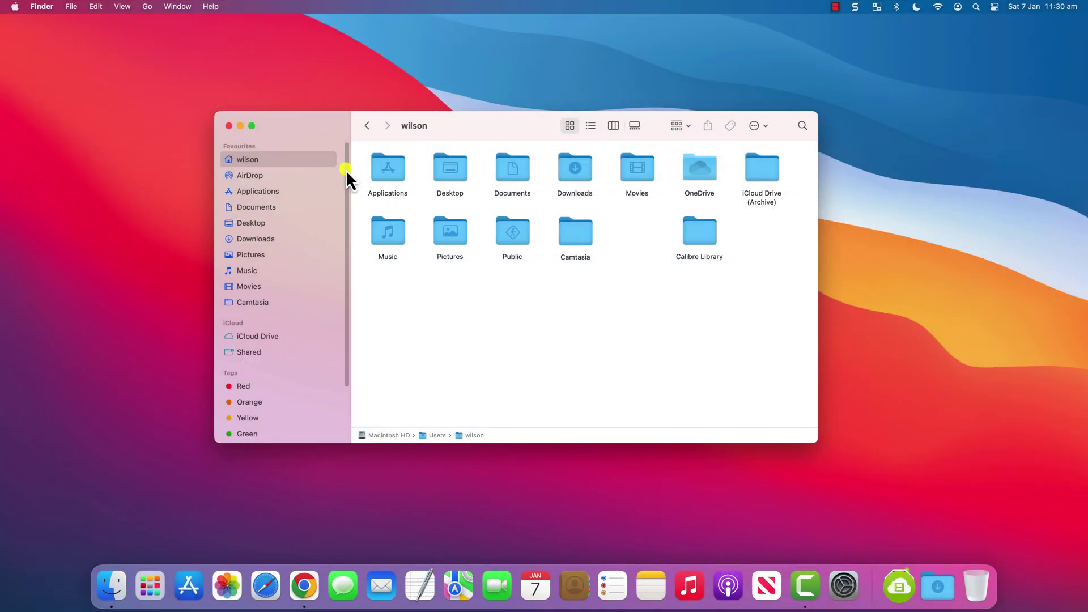
# Step: Confirm Finder's AirDrop discovery is set to Everyone, and bring up System Settings' General pane
pyautogui.click(317, 176)
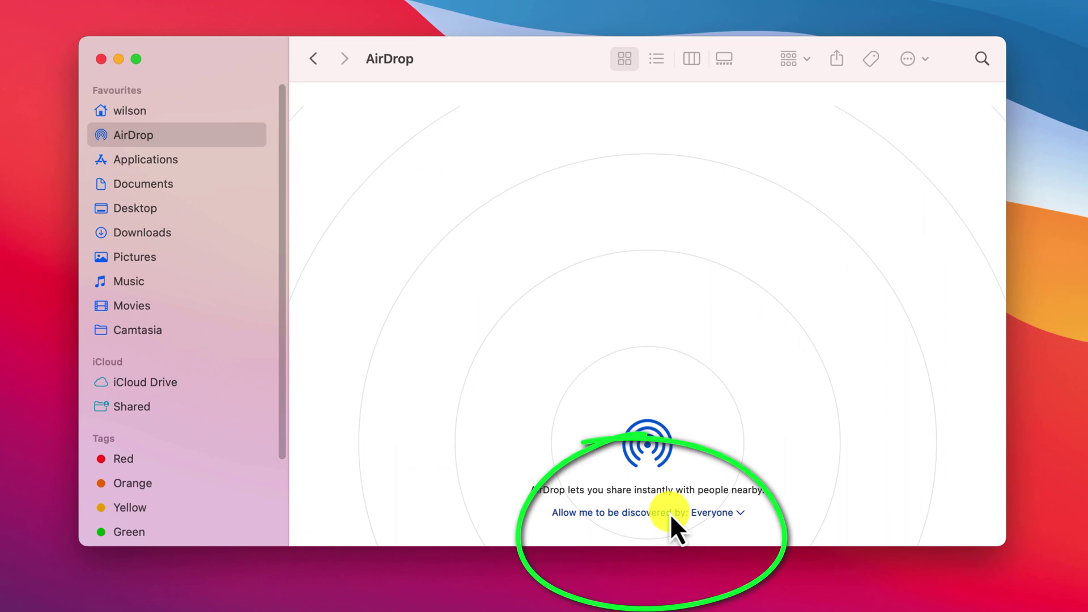
pyautogui.click(741, 513)
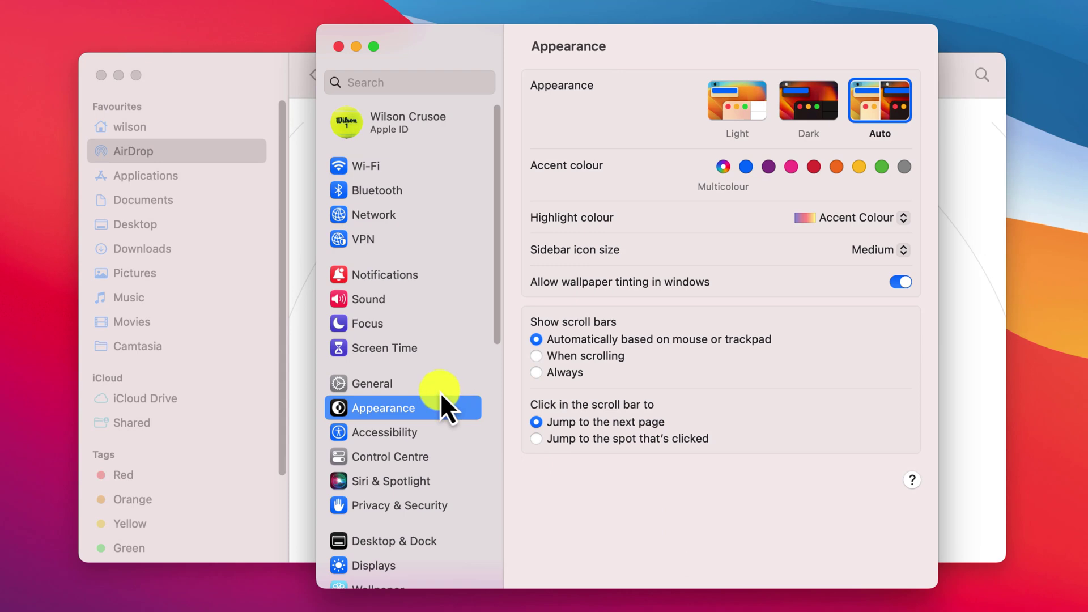
pyautogui.click(435, 387)
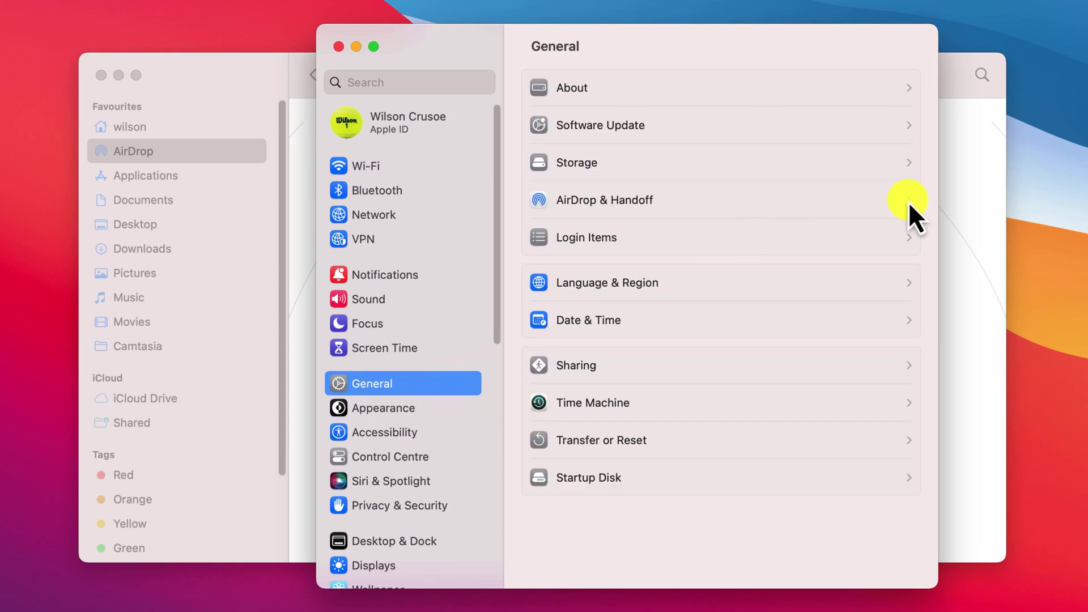
# Step: Open AirDrop & Handoff from the General pane of System Settings
pyautogui.click(908, 201)
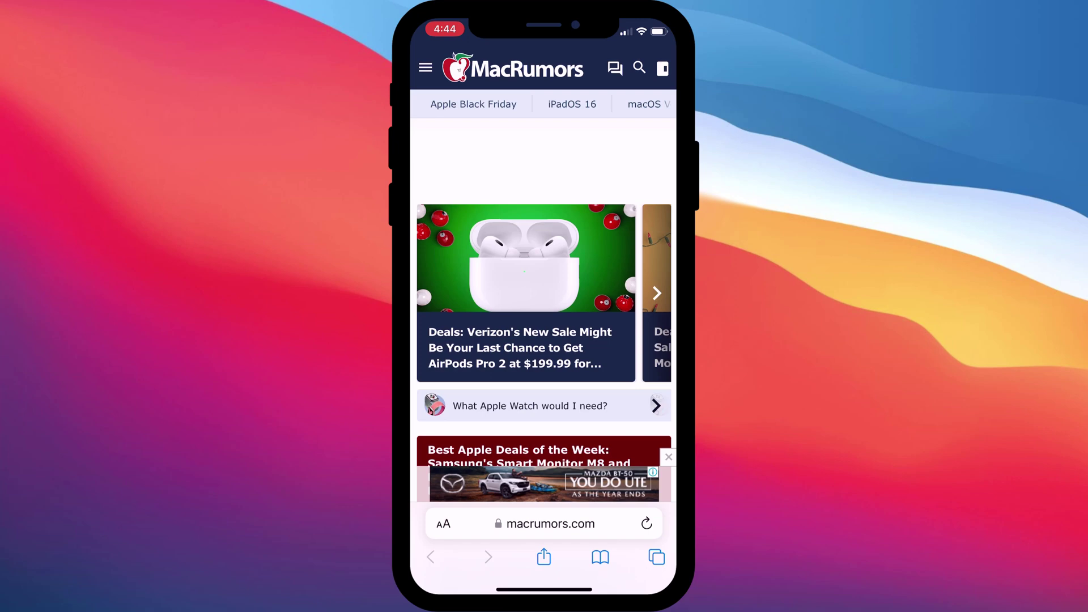
# Step: AirDrop the macrumors.com page from iPhone Safari to the Mac mini
pyautogui.click(544, 557)
pyautogui.click(441, 495)
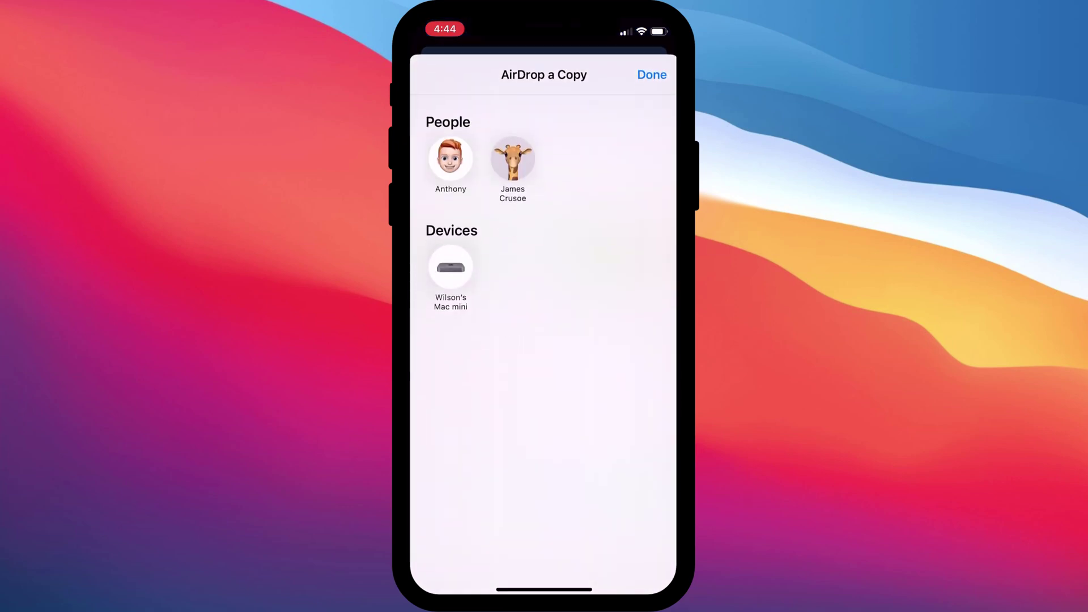
pyautogui.click(450, 267)
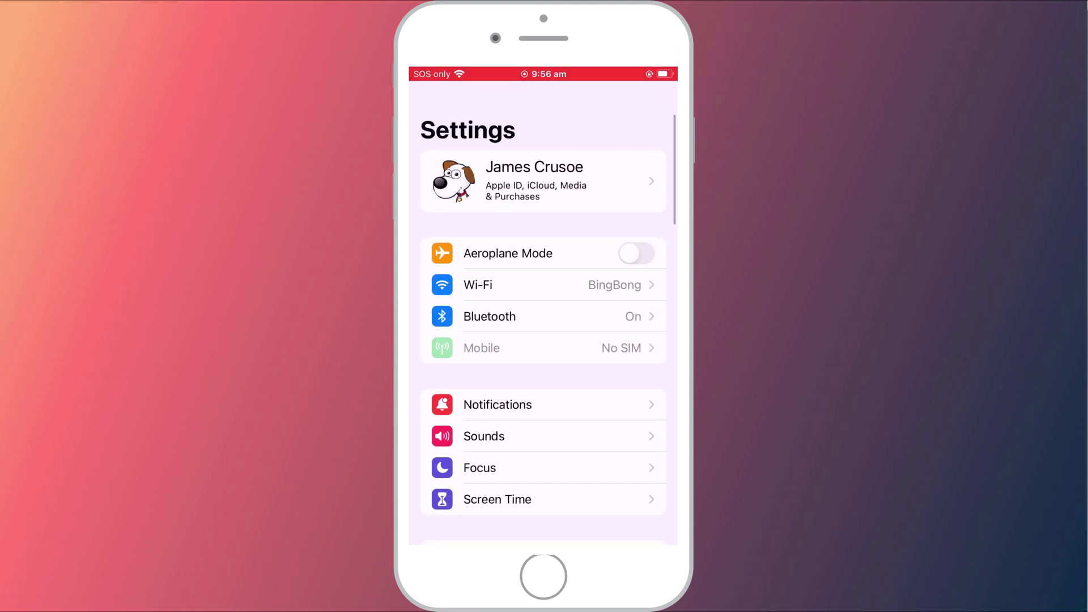
# Step: Open the saved bestbuy.com password in iPhone Settings' Passwords and share it via AirDrop
pyautogui.scroll(-15, 543, 317)
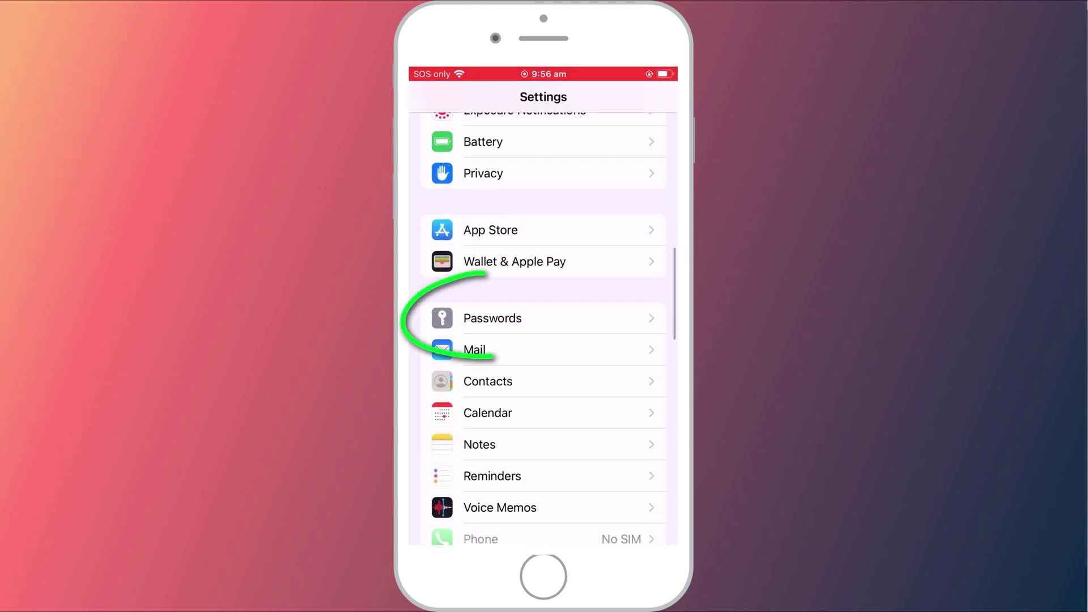
pyautogui.click(491, 318)
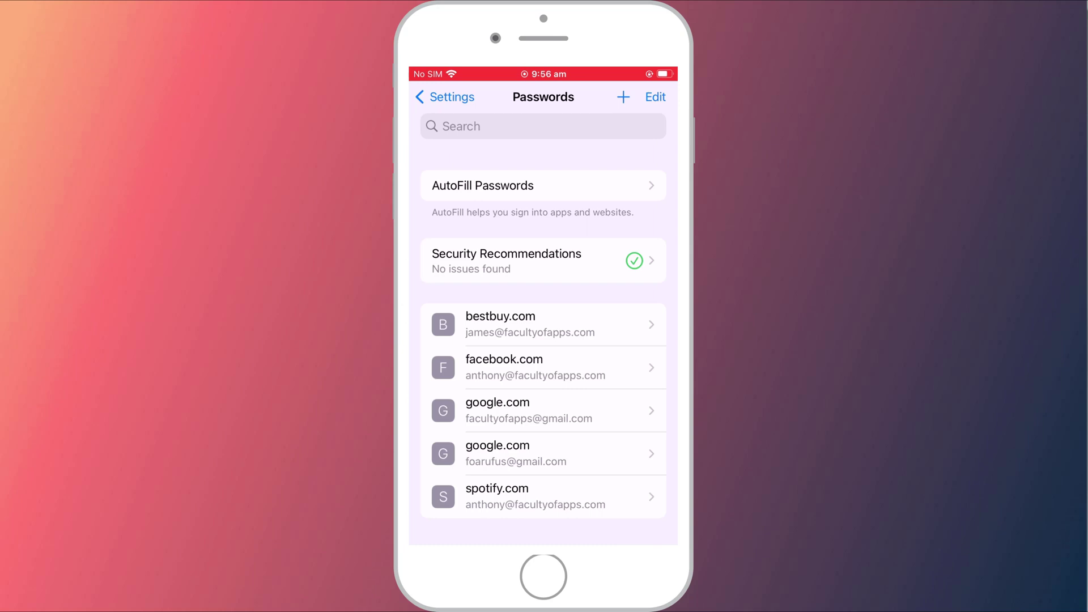
pyautogui.click(530, 324)
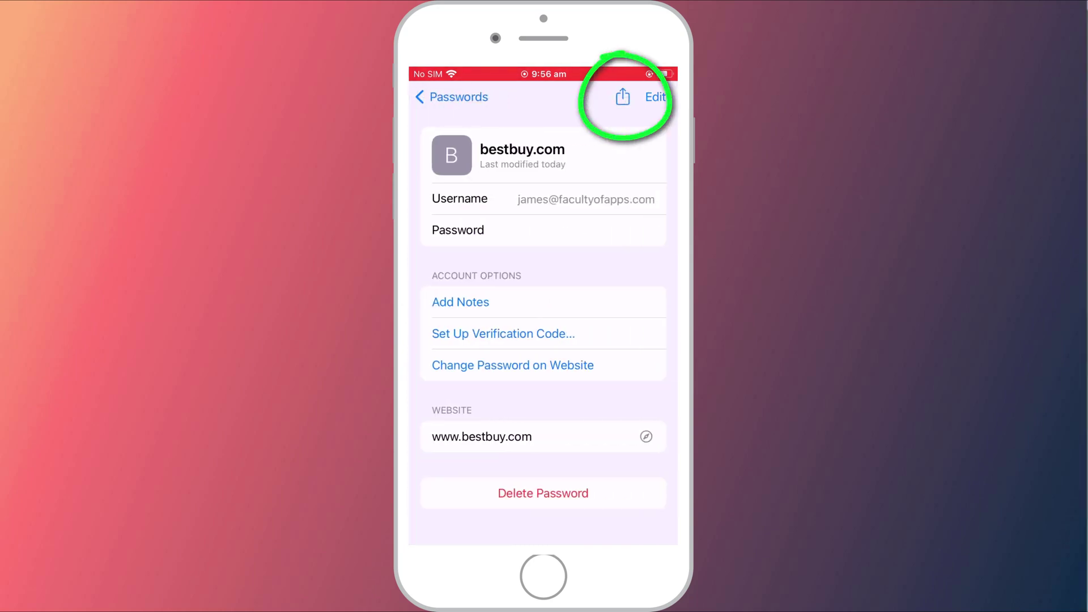
pyautogui.click(622, 97)
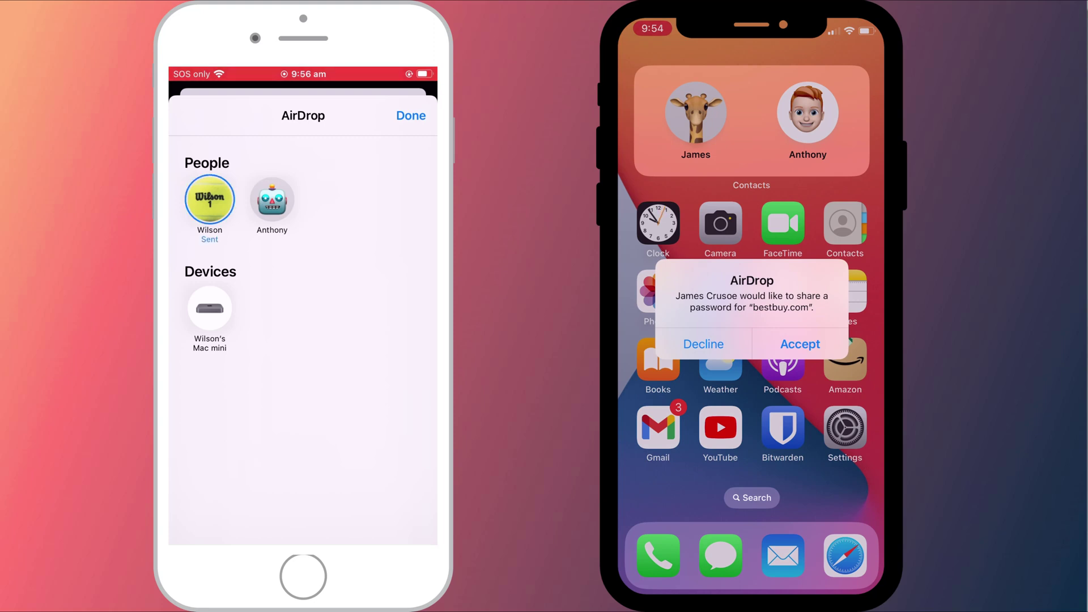
# Step: Accept the bestbuy.com password on the receiving iPhone and autofill the Best Buy sign-in
pyautogui.click(800, 344)
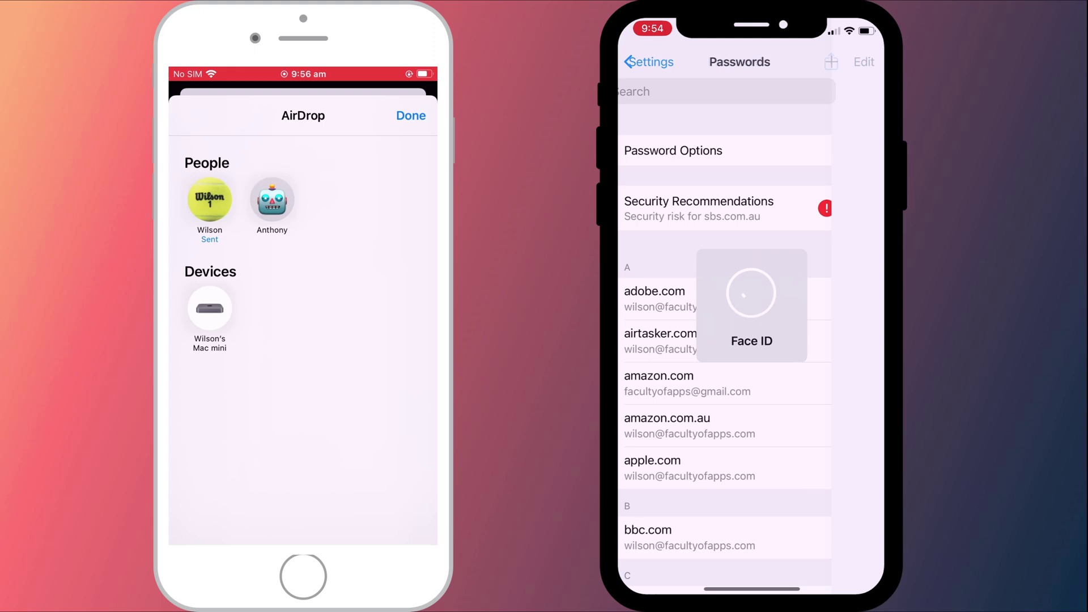
pyautogui.click(721, 383)
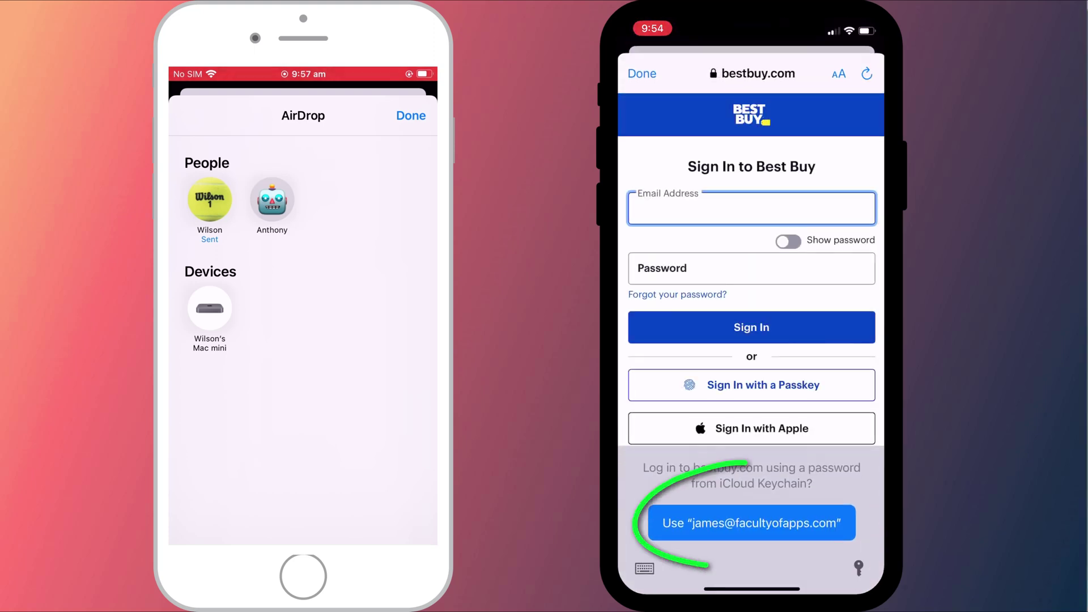
pyautogui.click(751, 523)
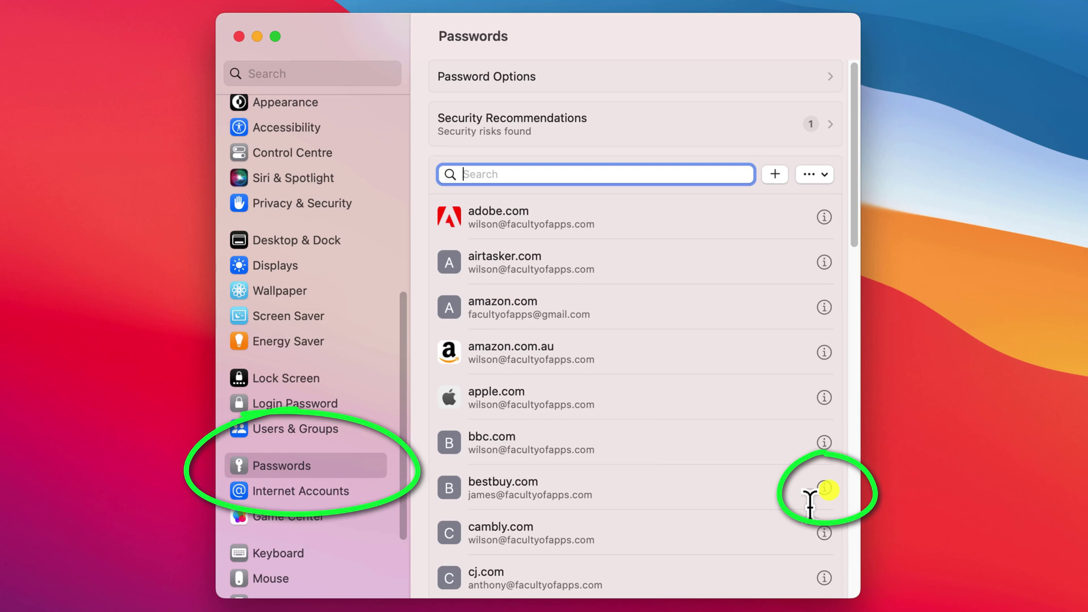
# Step: Open the bestbuy.com password details in the Mac's System Settings and share it via AirDrop
pyautogui.click(825, 487)
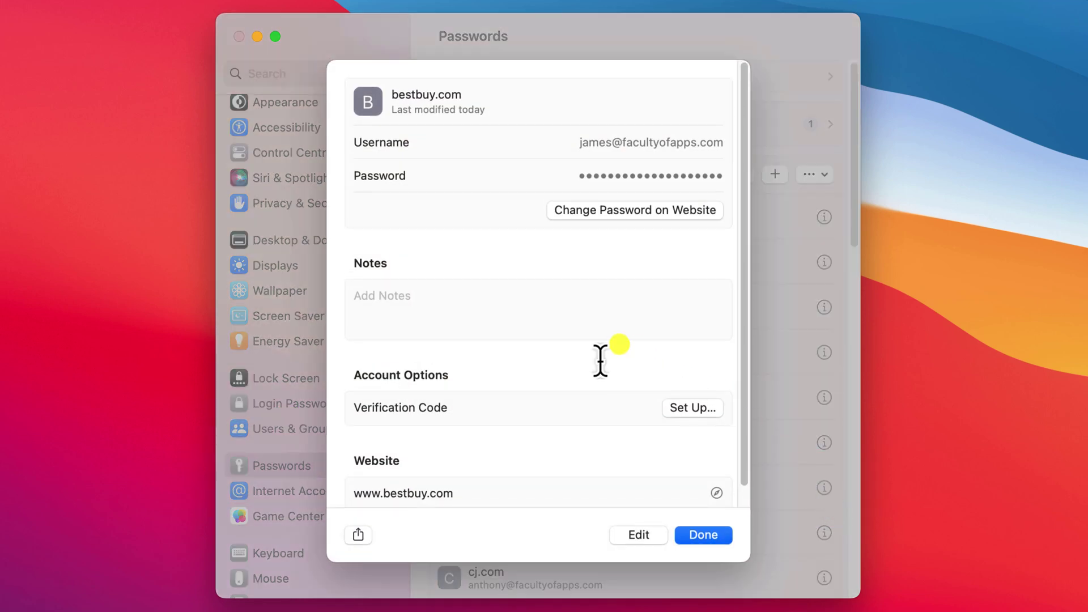
pyautogui.click(365, 535)
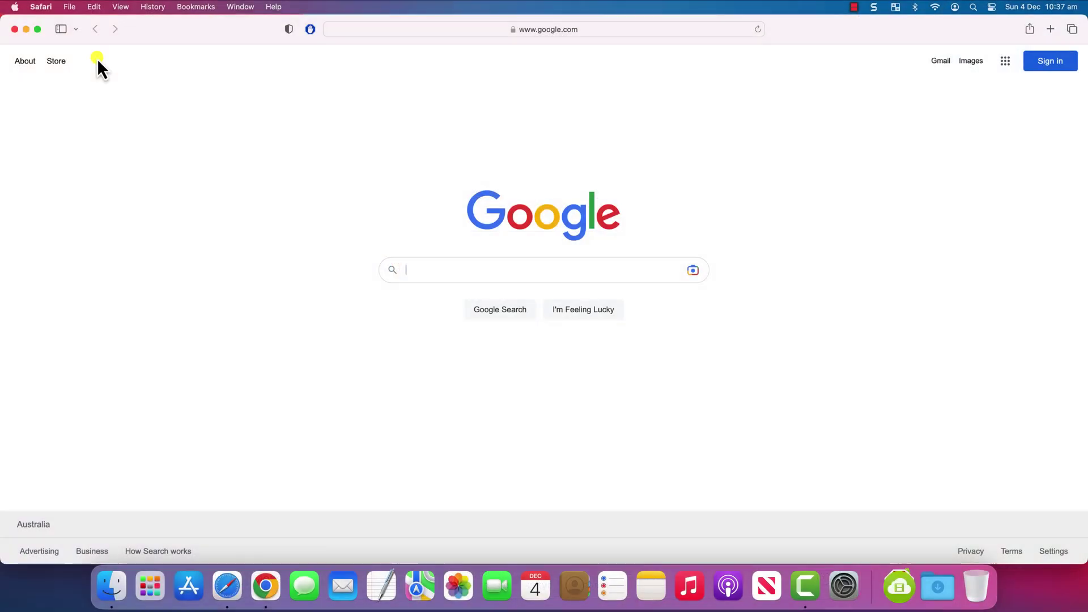
pyautogui.click(53, 10)
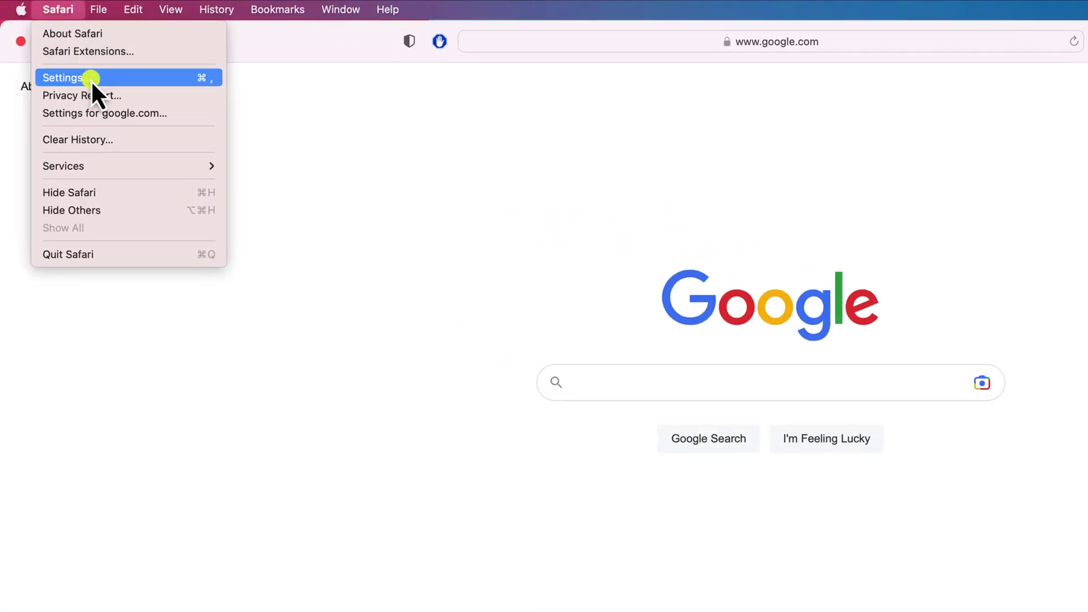
# Step: Show the Passwords tab in Safari Settings, where bestbuy.com is listed
pyautogui.click(83, 71)
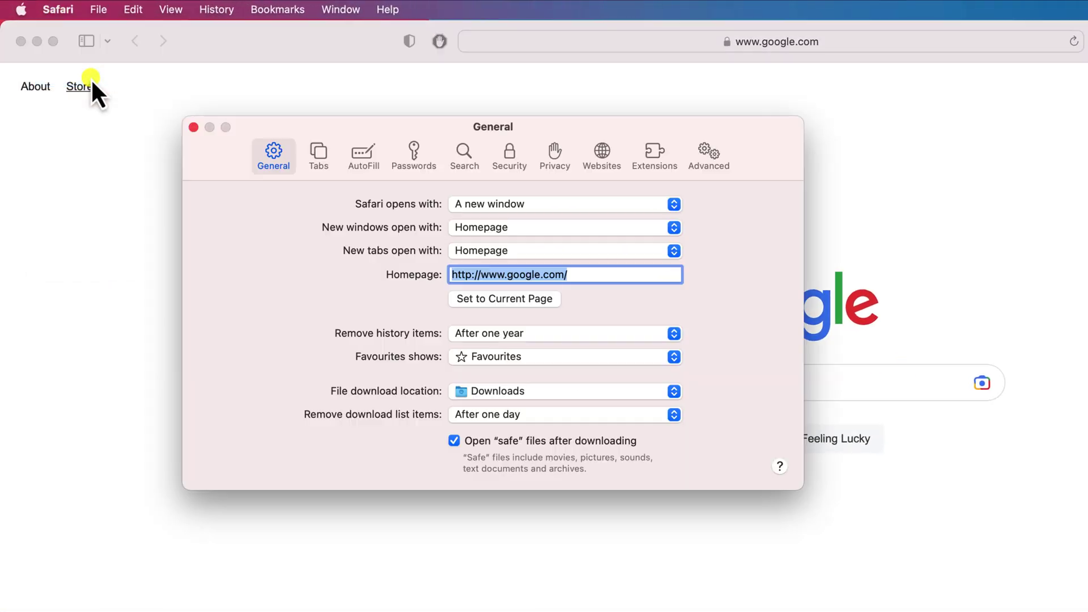
pyautogui.click(414, 165)
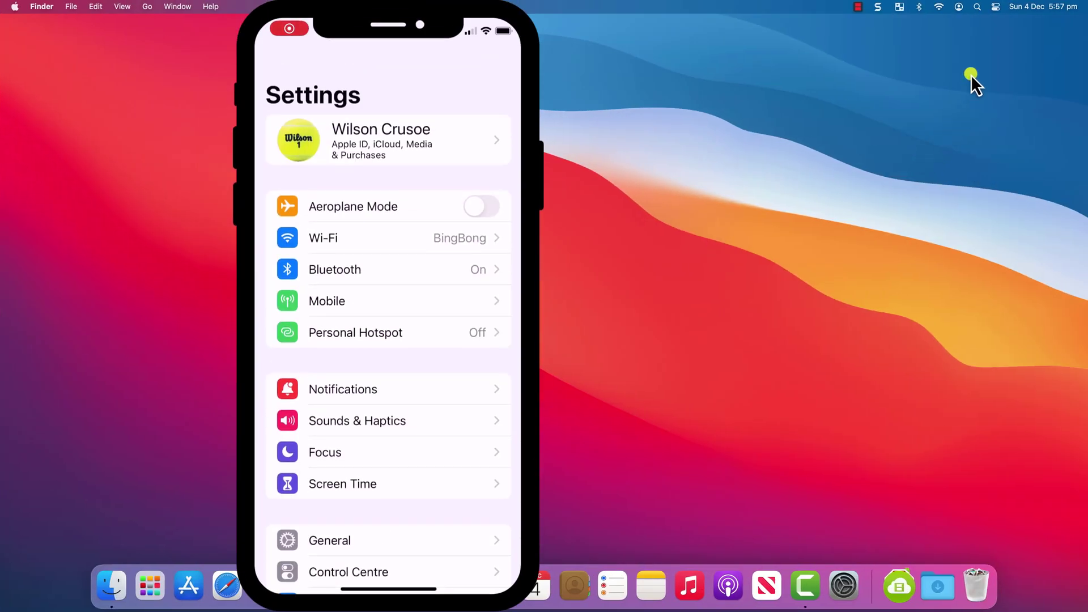
# Step: Expand the Mac's AirDrop options in Control Centre to confirm receiving is set to Everyone
pyautogui.click(994, 8)
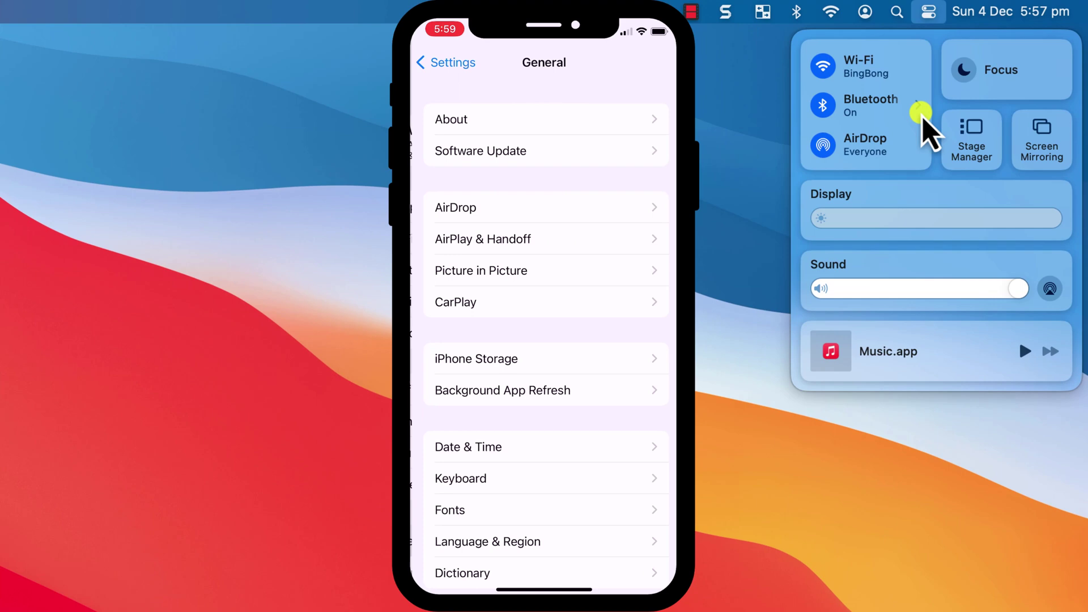
pyautogui.click(919, 145)
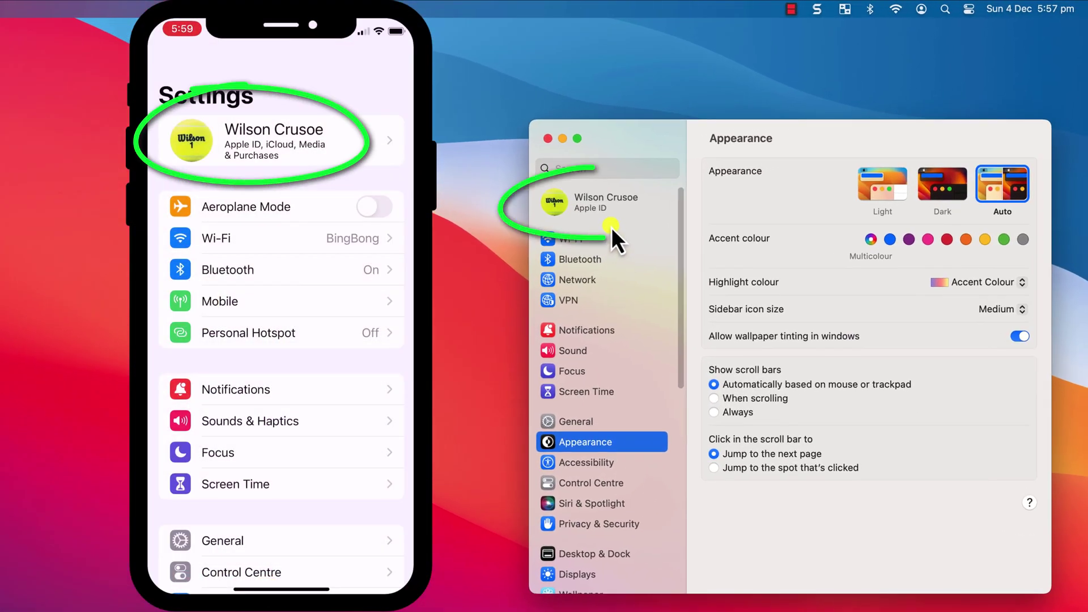
# Step: Check in the Apple ID's iCloud settings that Password & Keychain syncing is on
pyautogui.click(715, 155)
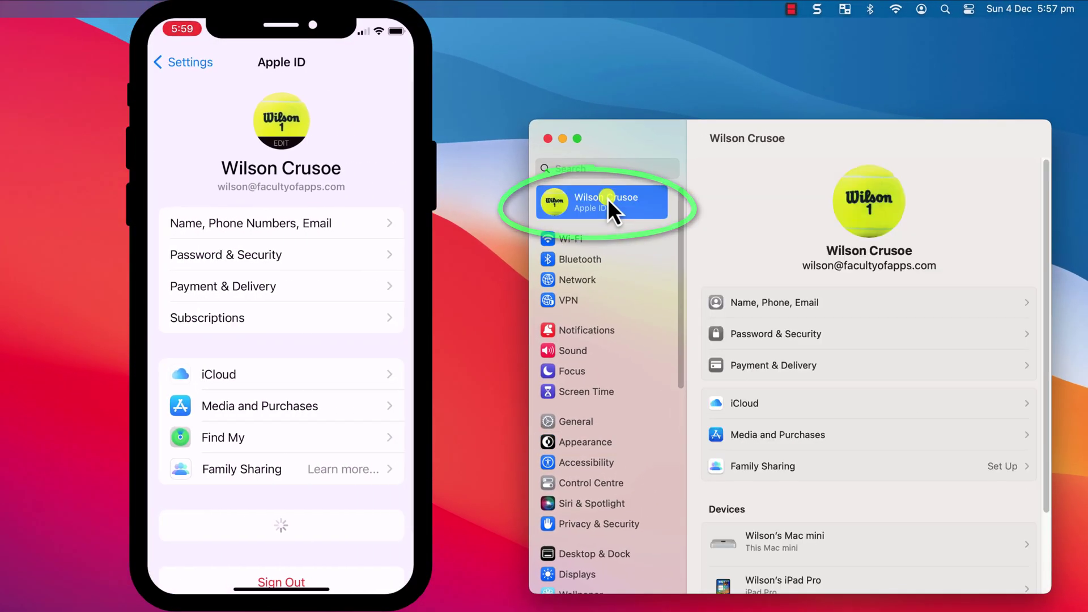
pyautogui.click(1024, 406)
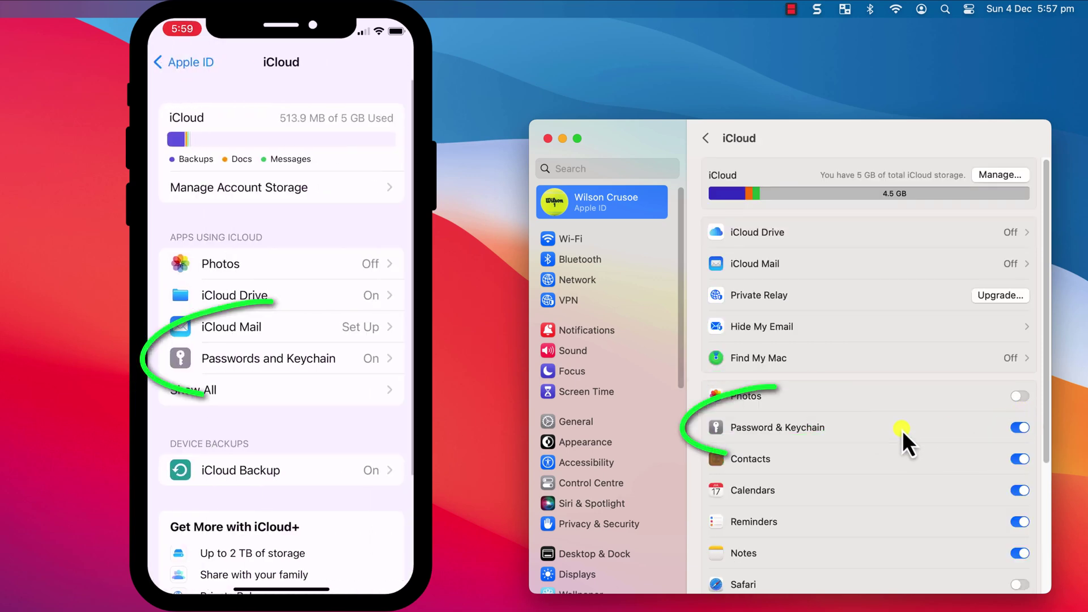